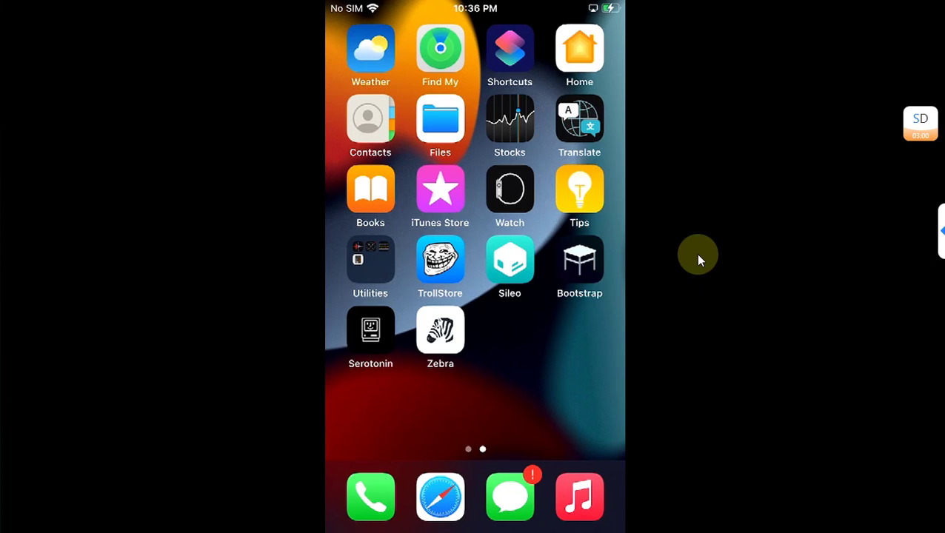
Launch the Bootstrap app from the Home Screen.
left_click(612, 261)
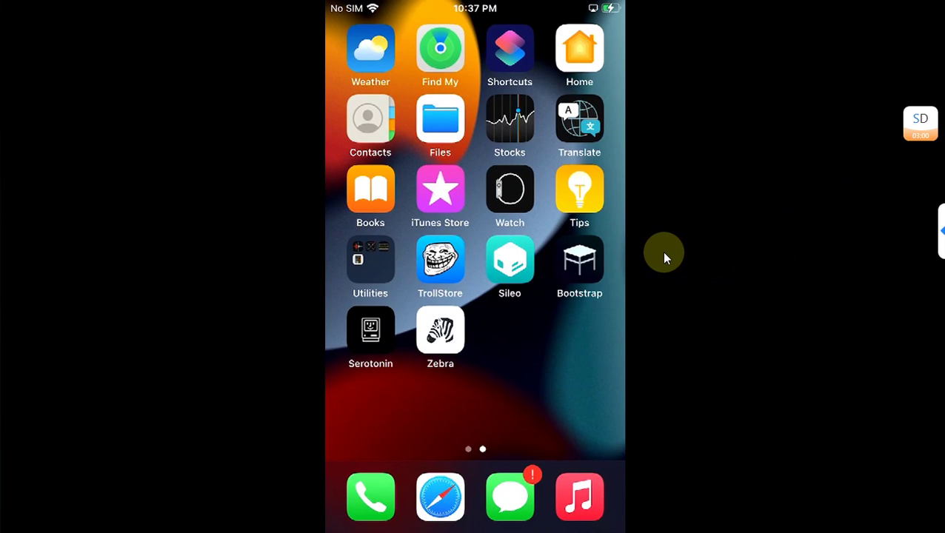
Check Bootstrap's App List, then respring the phone from Bootstrap Settings.
left_click(582, 262)
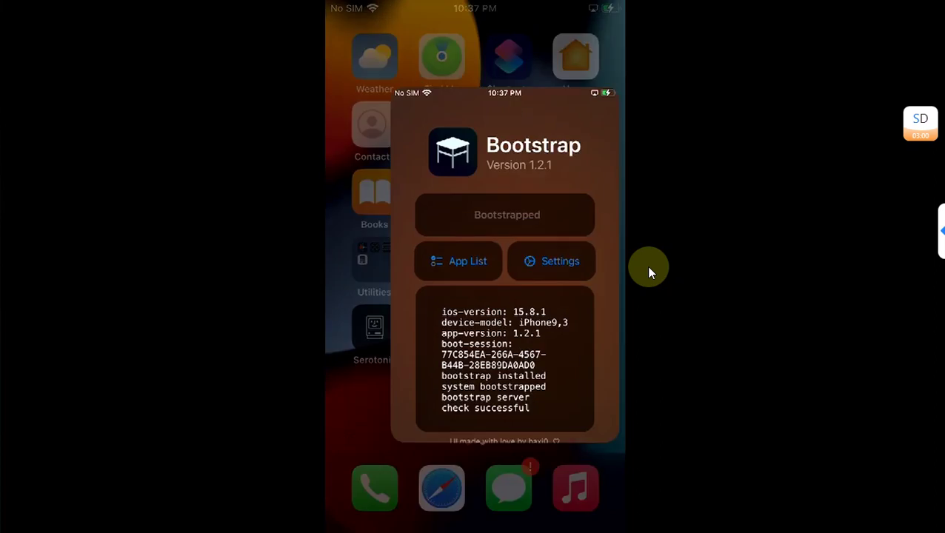
left_click(437, 231)
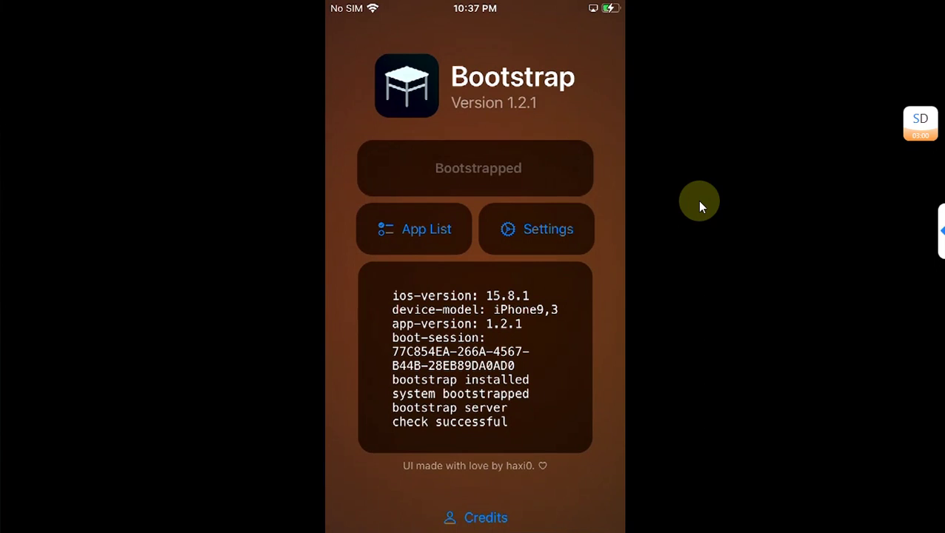
left_click(540, 243)
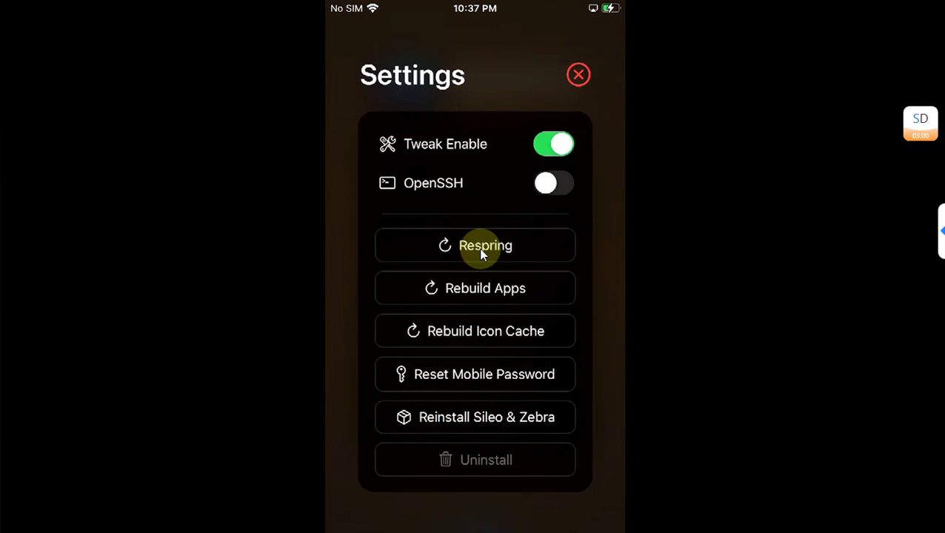
left_click(480, 252)
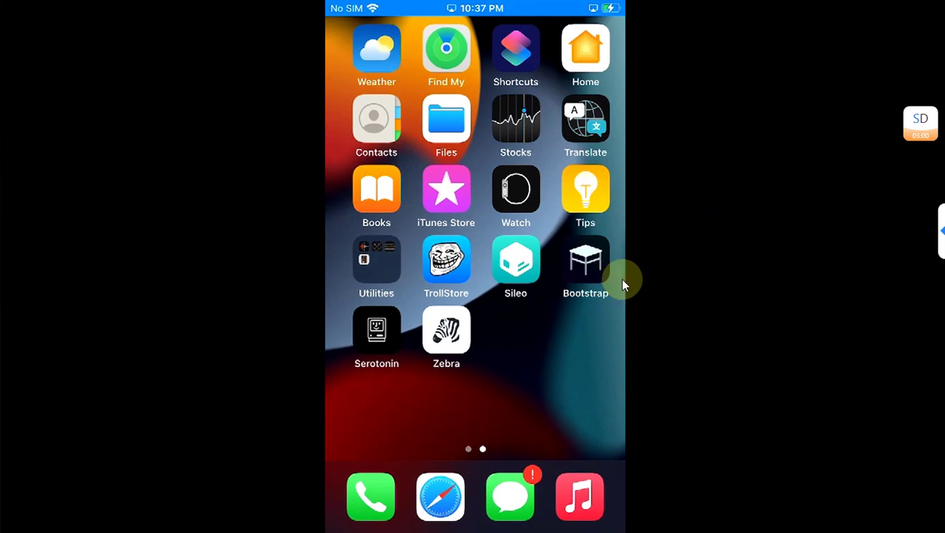
Search Sileo for 'Roothi' and open the RootHide Manager package to install it.
left_click(519, 268)
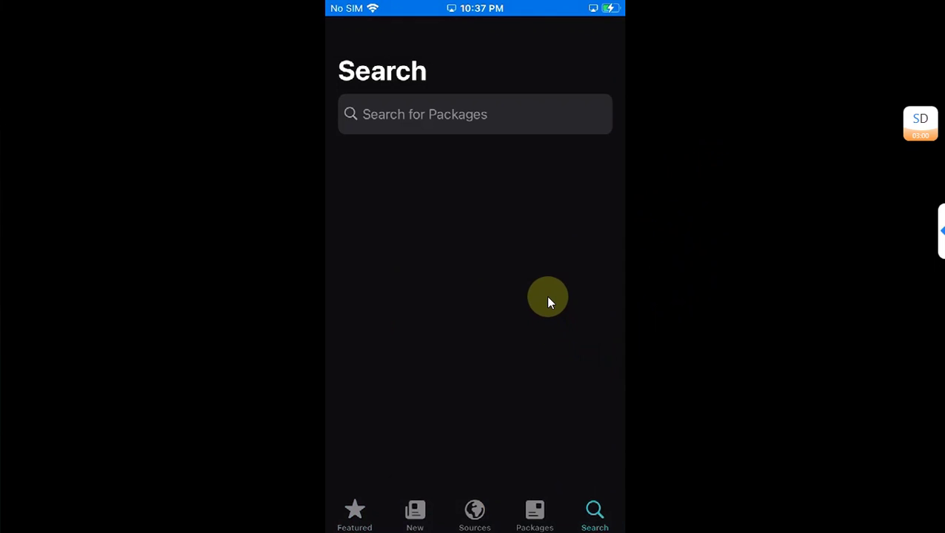
type("Roo")
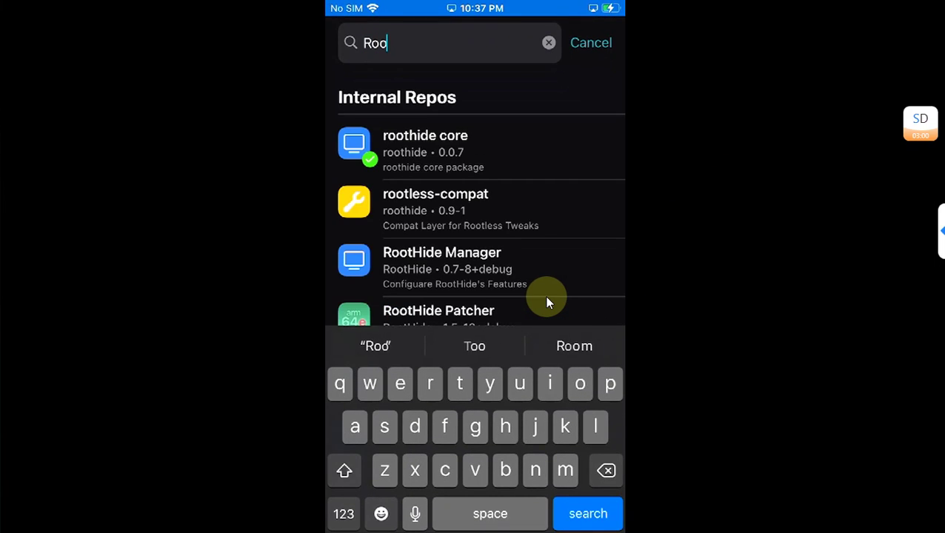
type("thi")
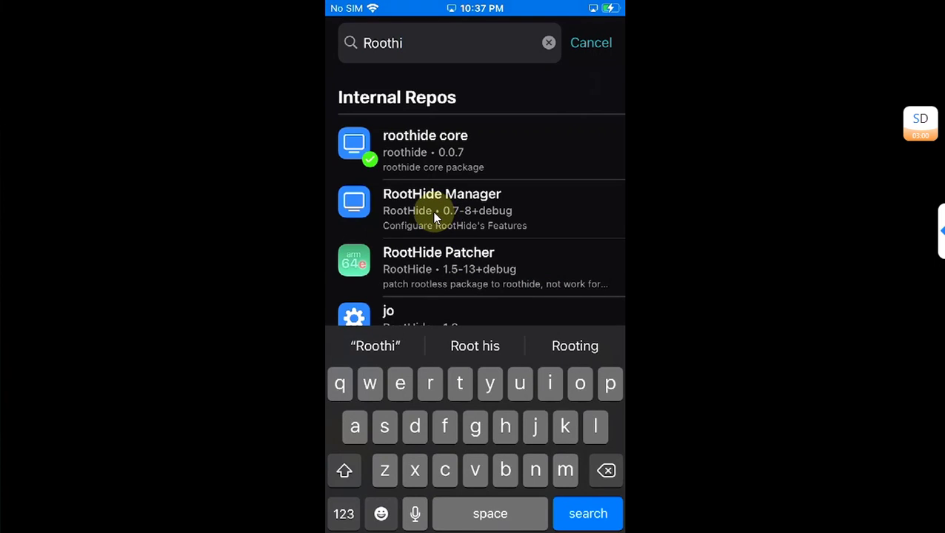
left_click(434, 214)
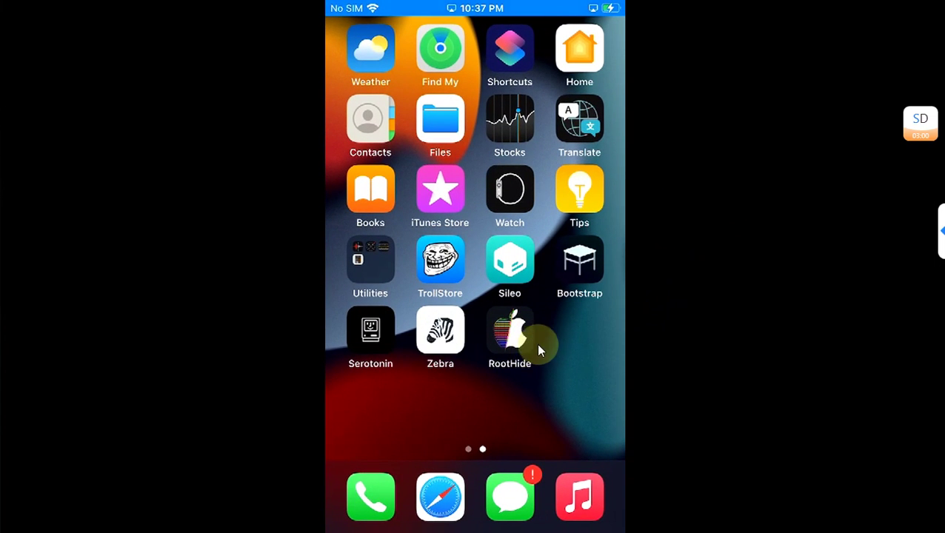
Select all leftover files in RootHide's varClean tab and clean them.
left_click(509, 340)
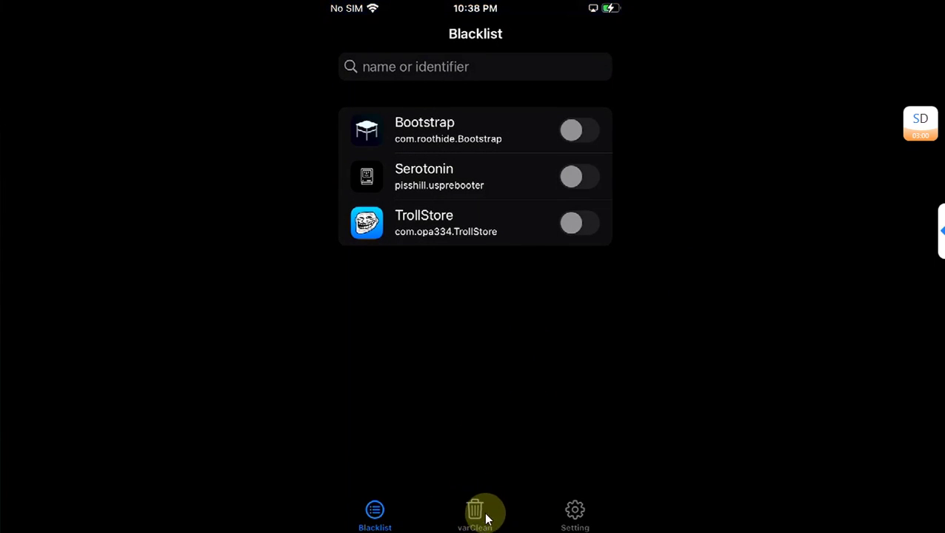
left_click(475, 527)
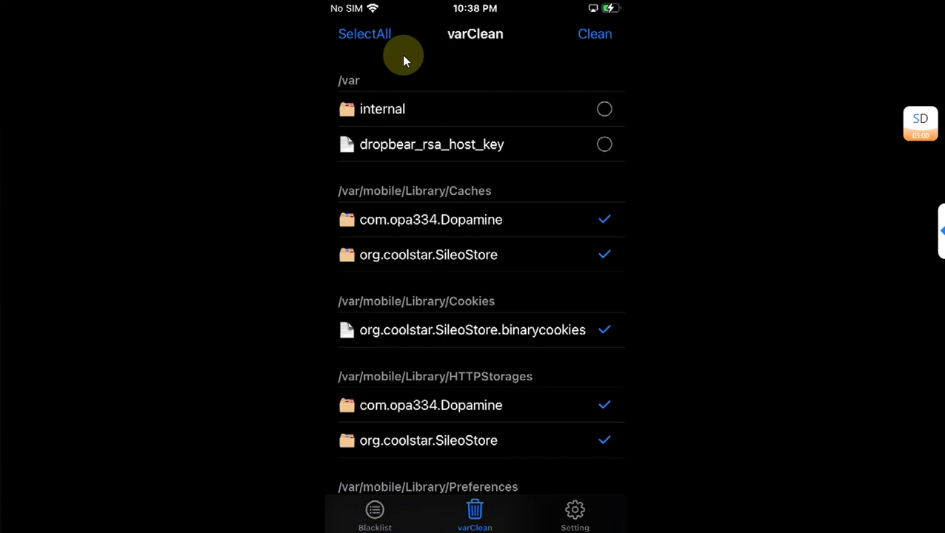
left_click(372, 36)
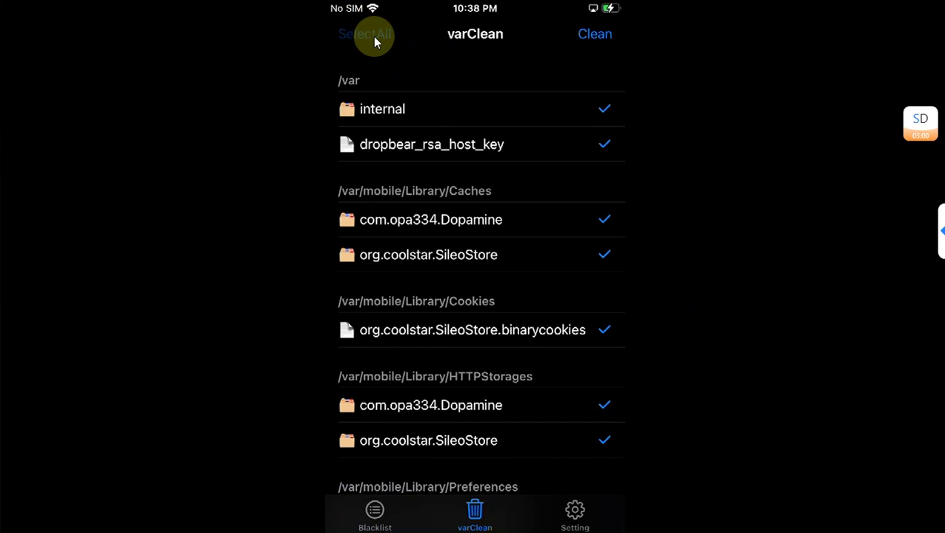
left_click(589, 41)
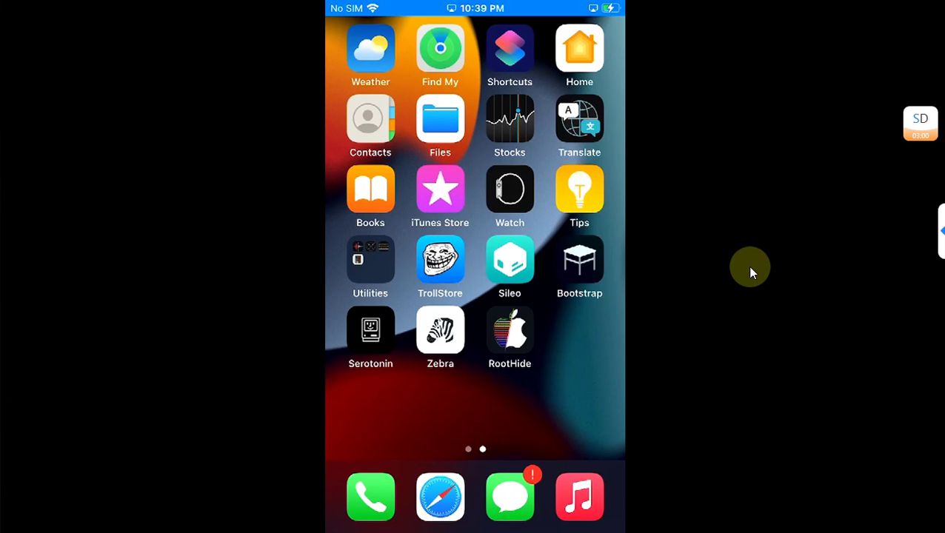
Uninstall the bootstrap from Bootstrap's Settings.
left_click(579, 272)
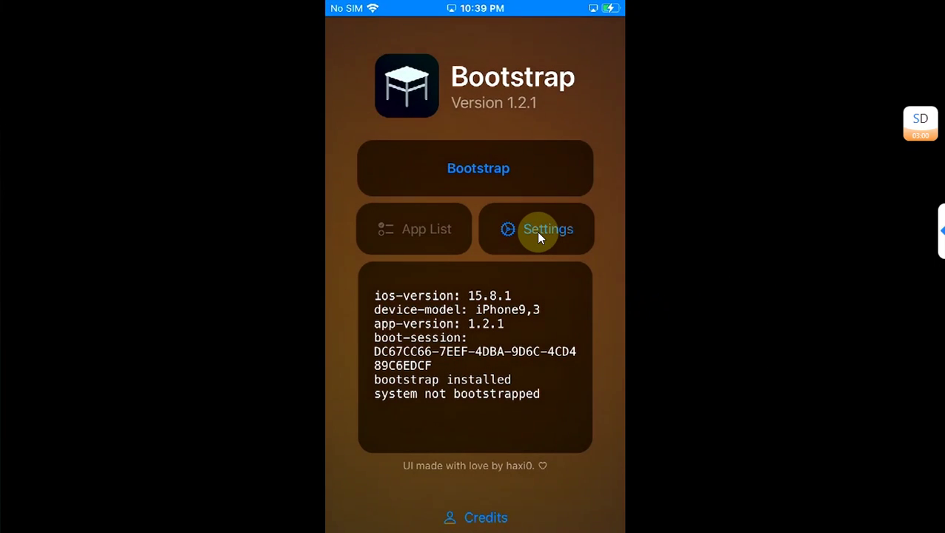
left_click(538, 237)
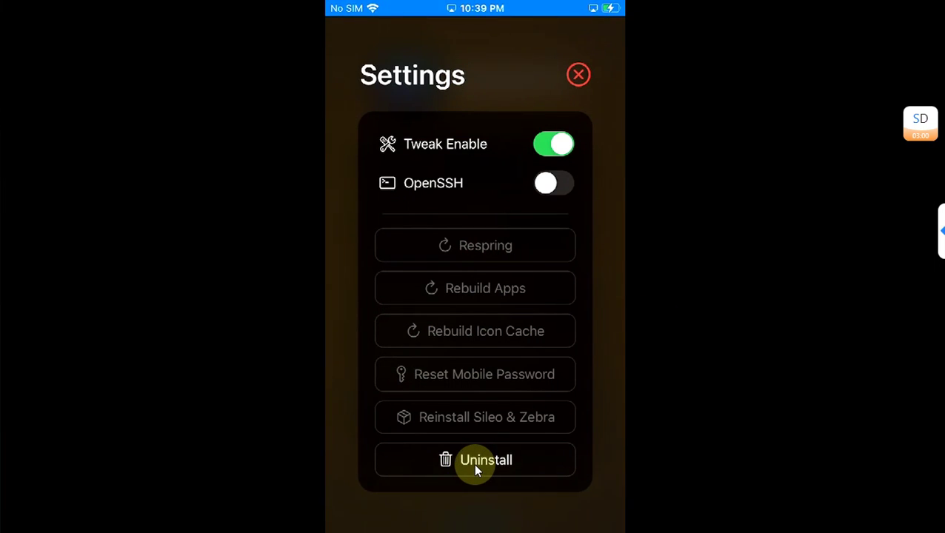
left_click(475, 465)
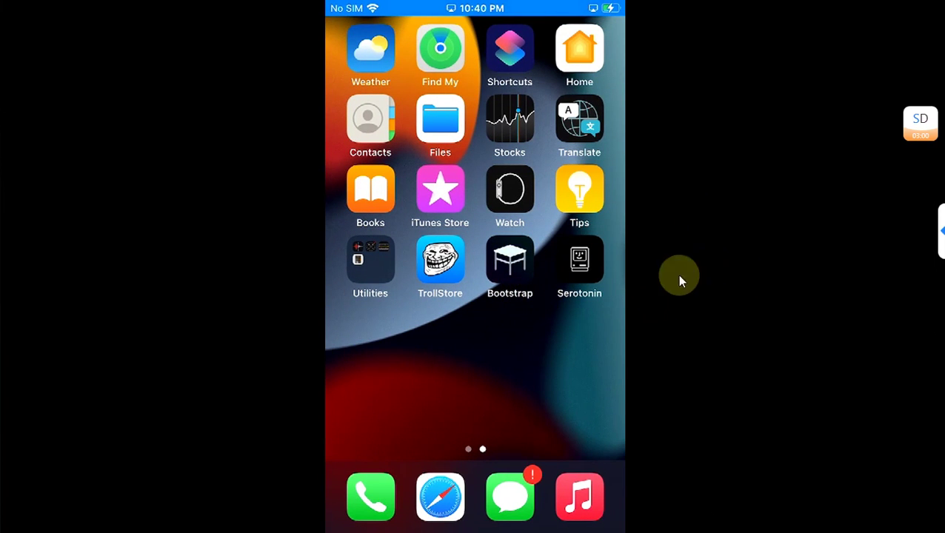
Switch on URL Scheme Enabled in TrollStore Settings and rebuild the icon cache now.
left_click(439, 273)
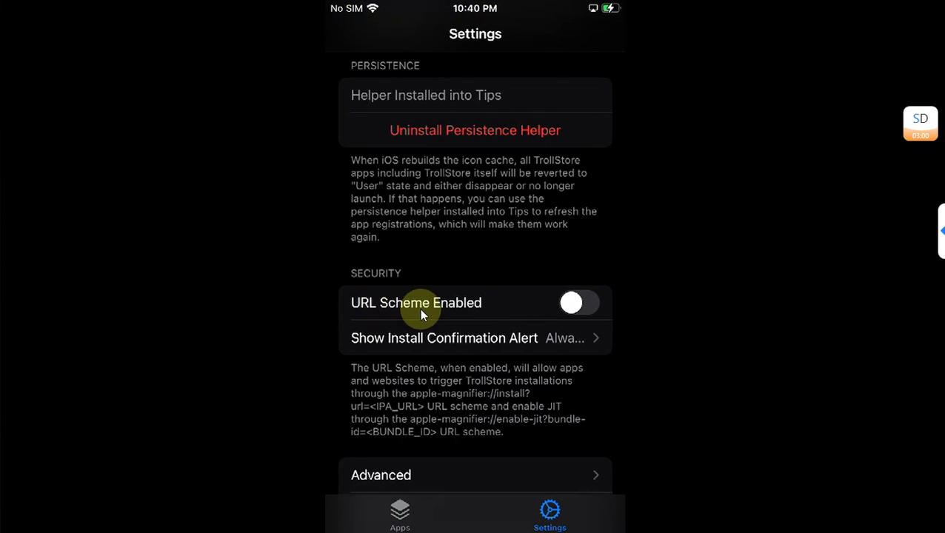
left_click(551, 311)
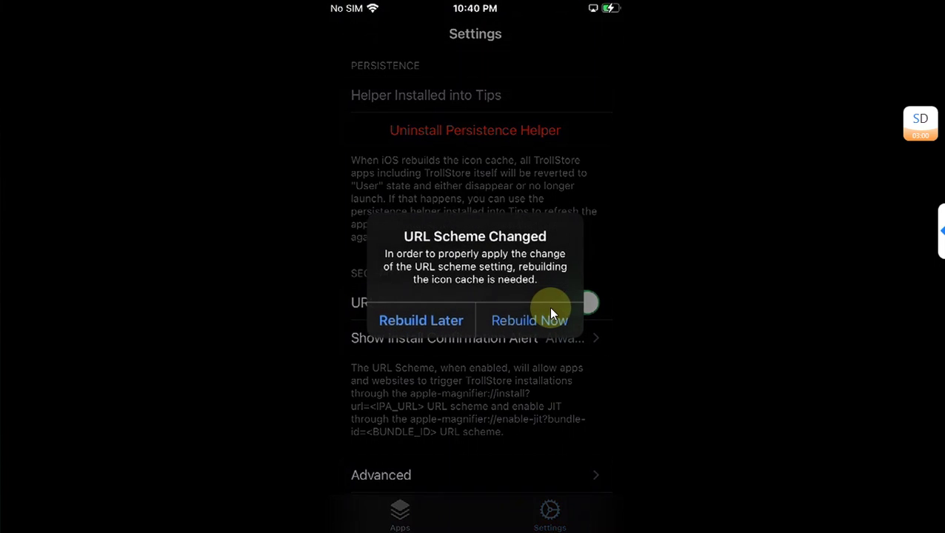
left_click(510, 332)
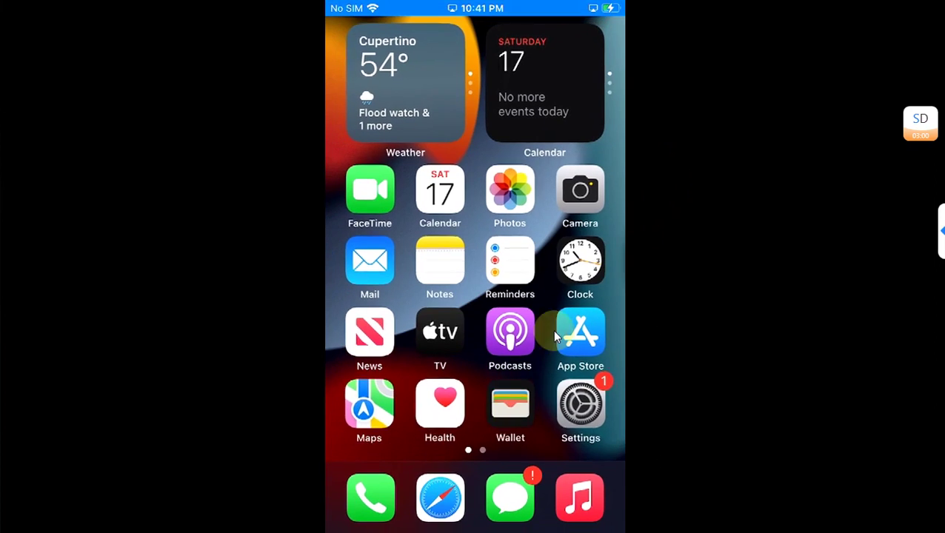
Load the Dopamine page on ellekit.space in Safari and send it to TrollStore.
left_click(442, 509)
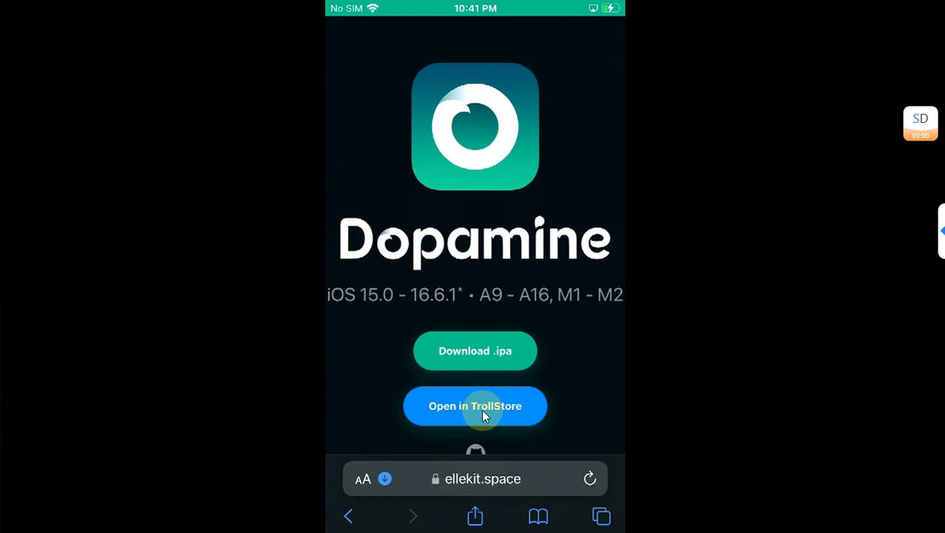
left_click(483, 415)
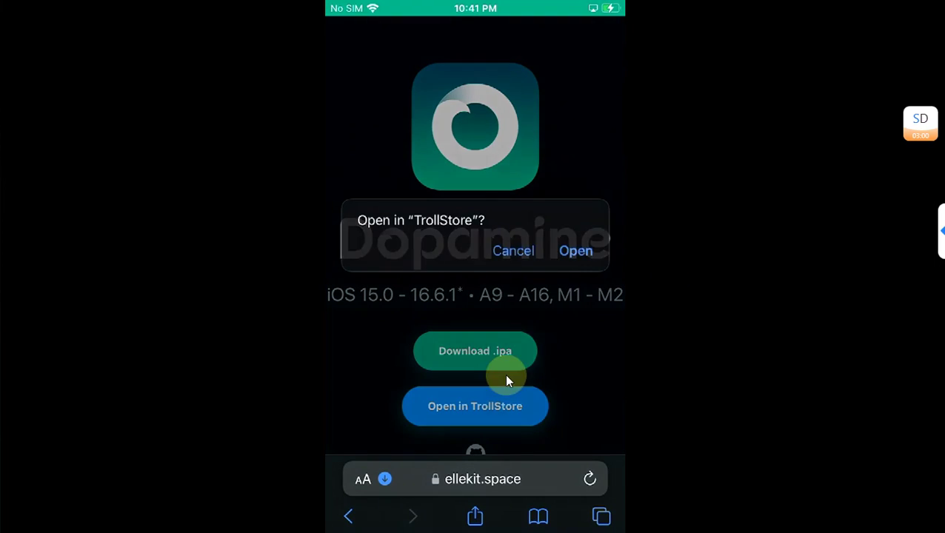
Confirm the TrollStore handoff and install Dopamine 2.0.4.
left_click(578, 271)
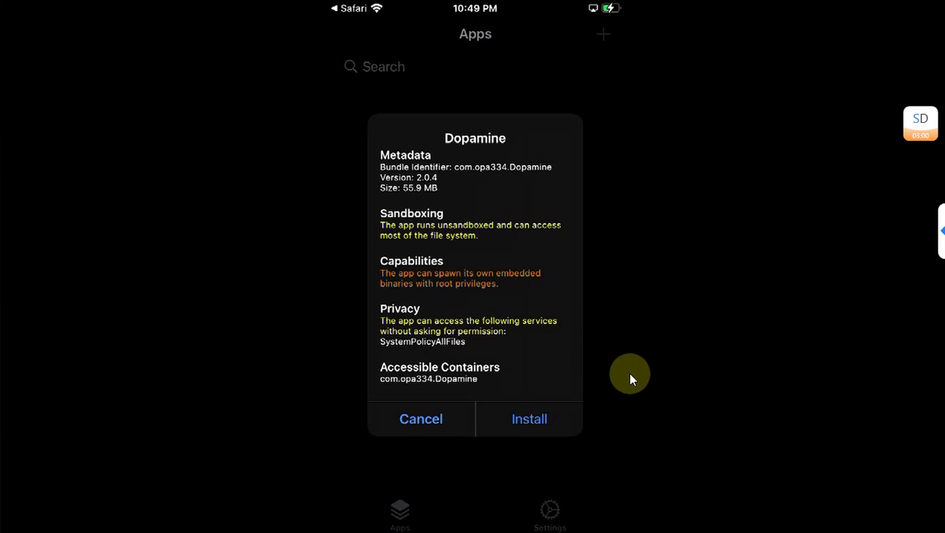
key("Return")
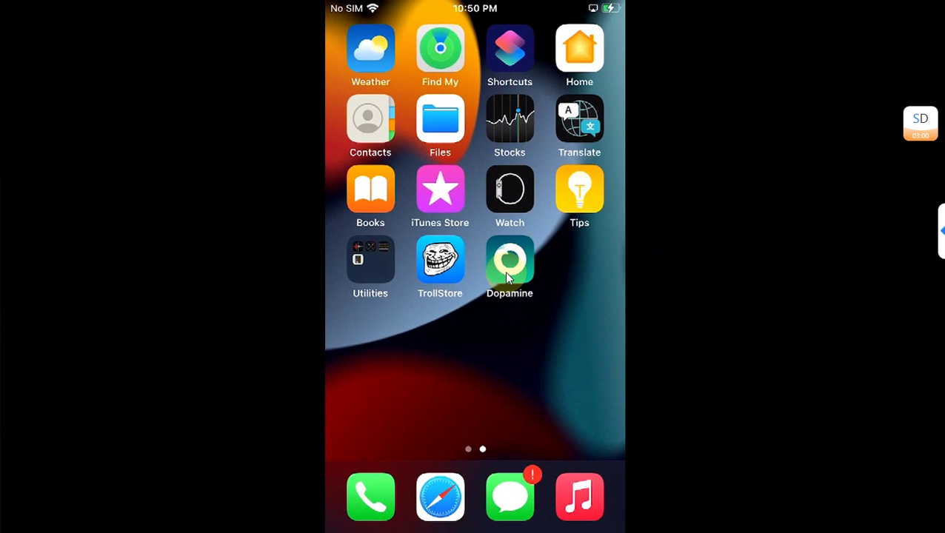
Jailbreak with Dopamine using Sileo as package manager and set a terminal password.
left_click(507, 273)
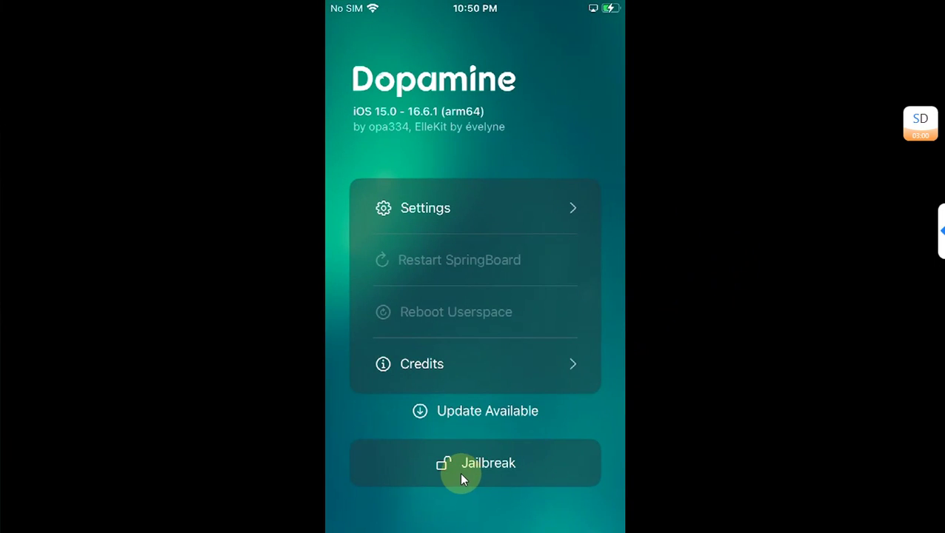
left_click(600, 463)
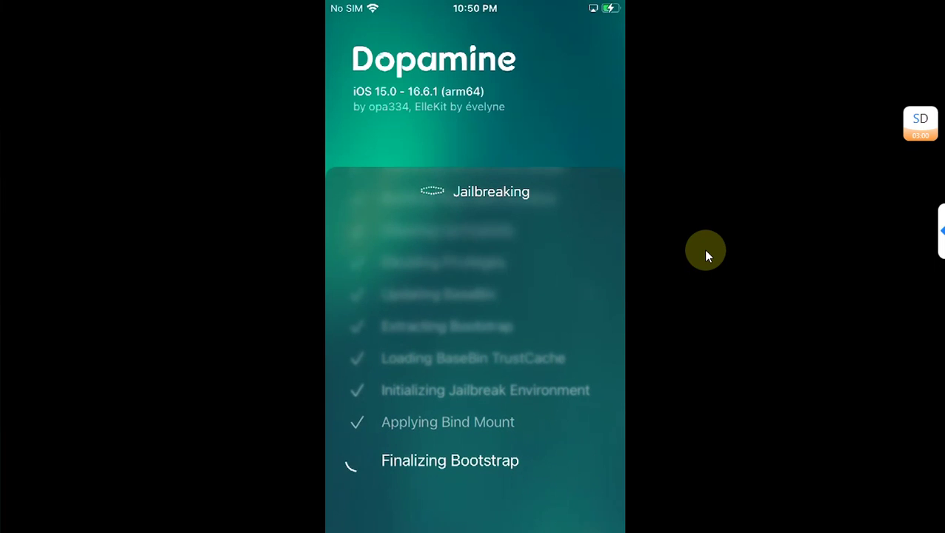
type("a")
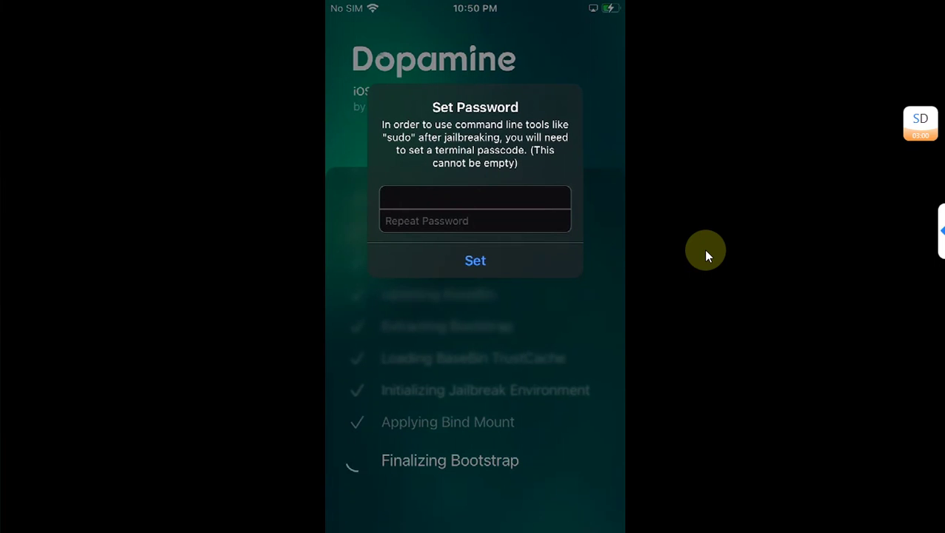
type("a")
key("Return")
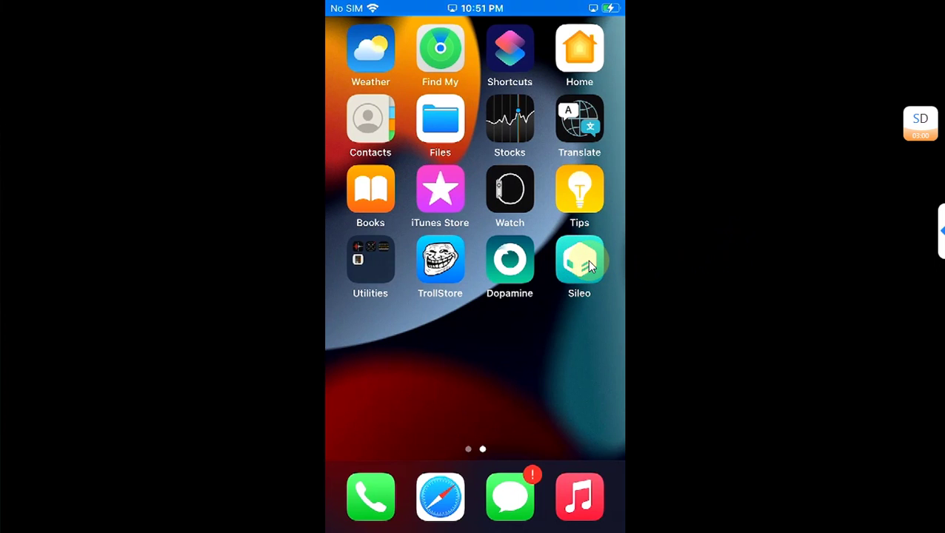
left_click(587, 260)
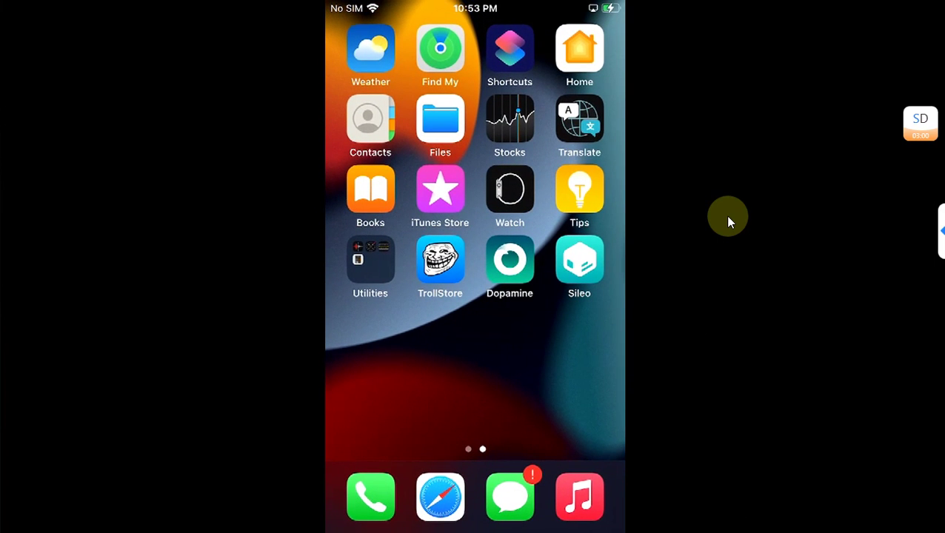
Start Remove Jailbreak from the Actions section of Dopamine's Settings.
left_click(501, 268)
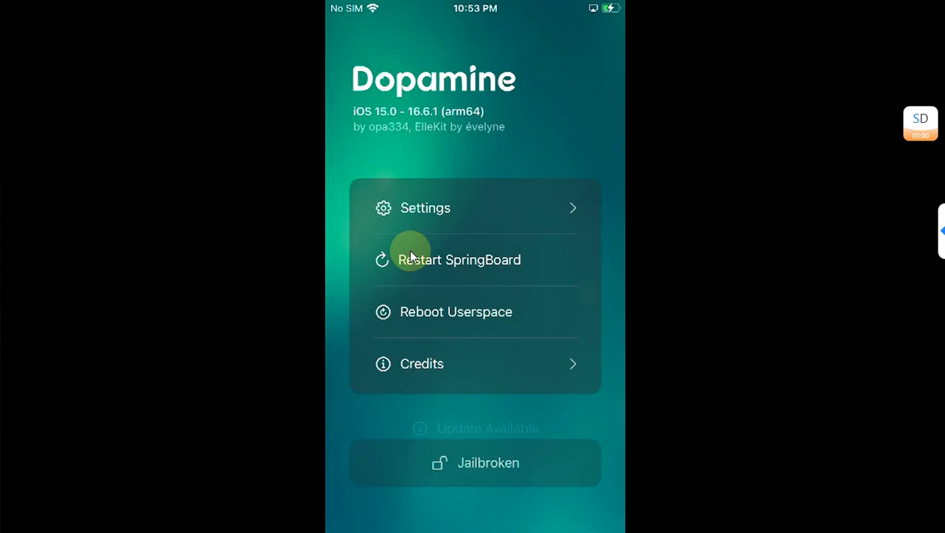
left_click(438, 215)
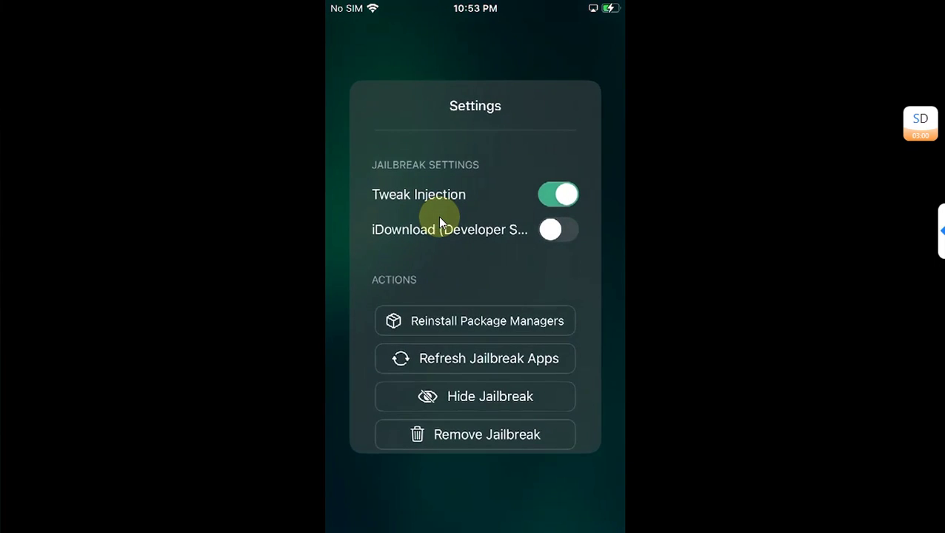
scroll(438, 215, "down", 2)
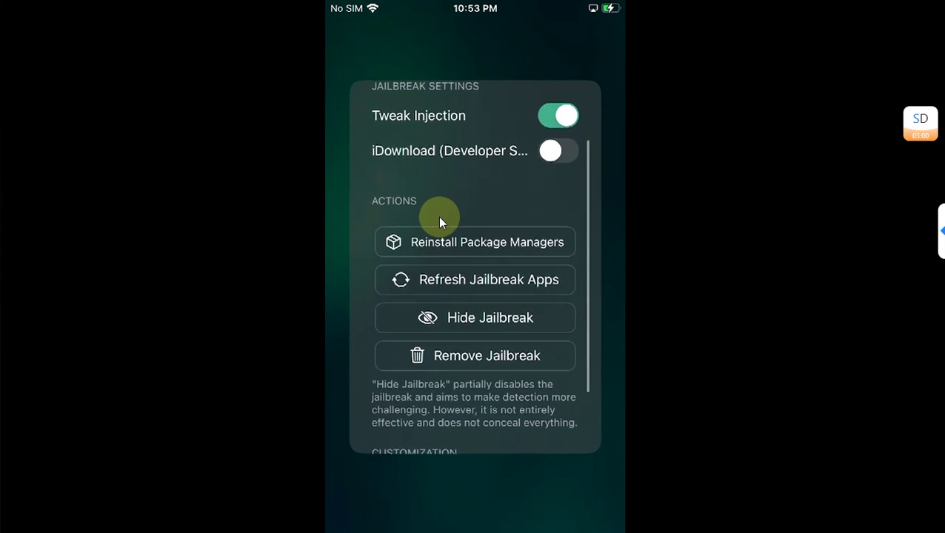
left_click(481, 358)
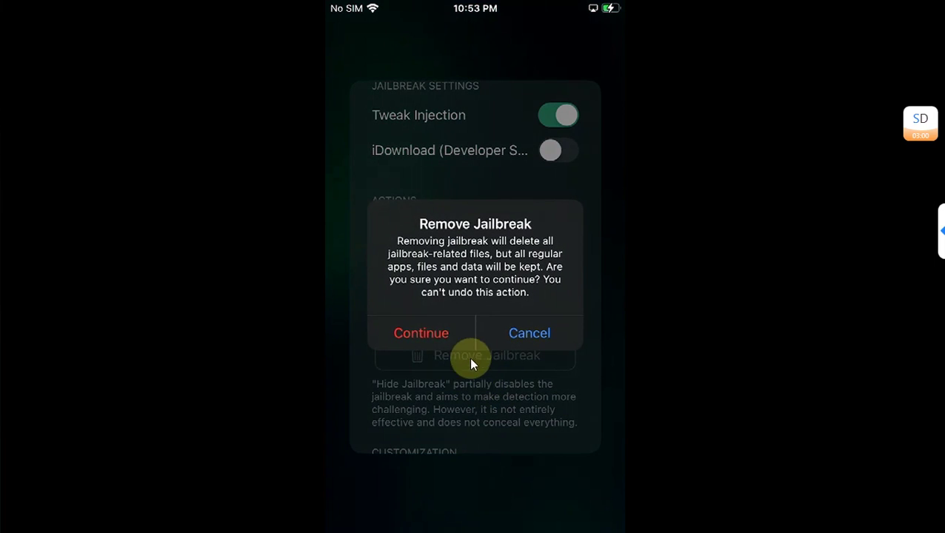
Confirm the jailbreak removal so the iPhone restarts to the Lock Screen.
left_click(420, 330)
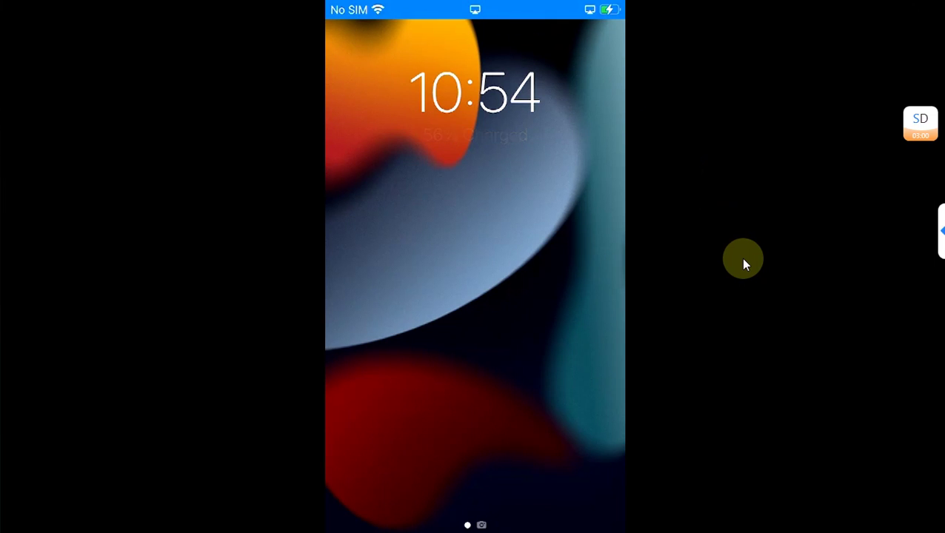